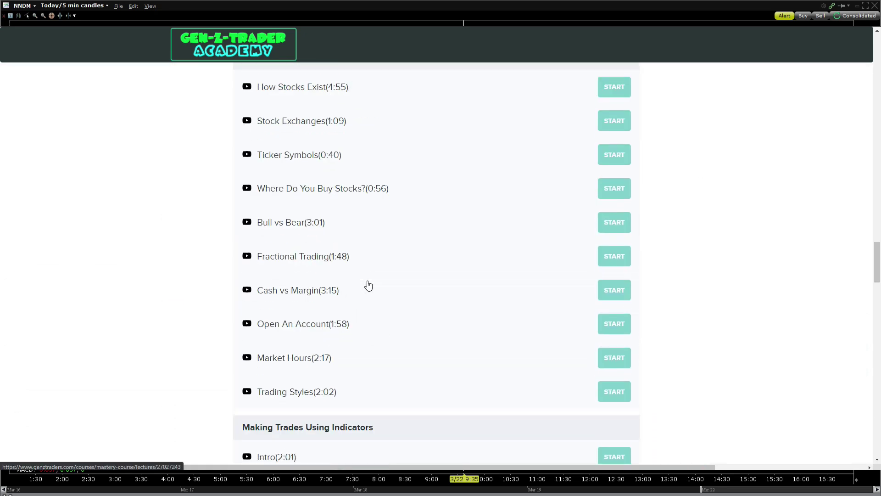
- Expand the Gen-Z-Trader Academy course curriculum to reveal the remaining indicator lessons
click(444, 204)
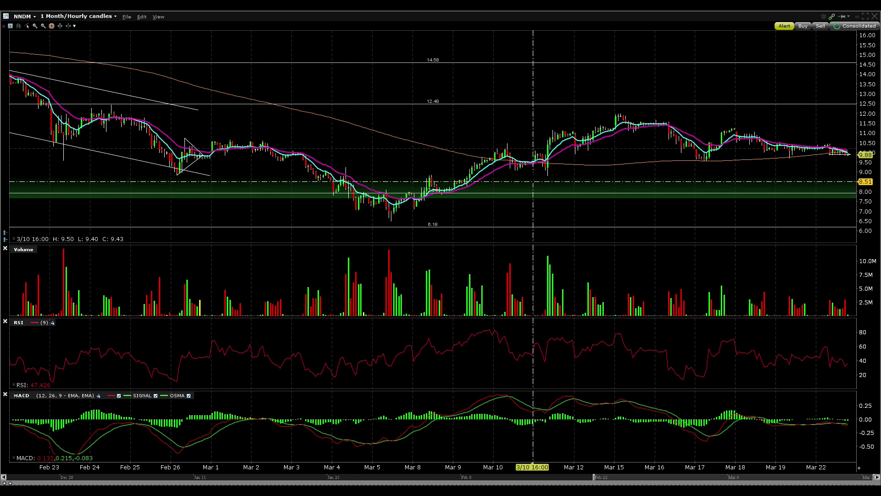
- Draw a rising channel from the Mar 5 low through Mar 11, with its parallel upper line
click(393, 222)
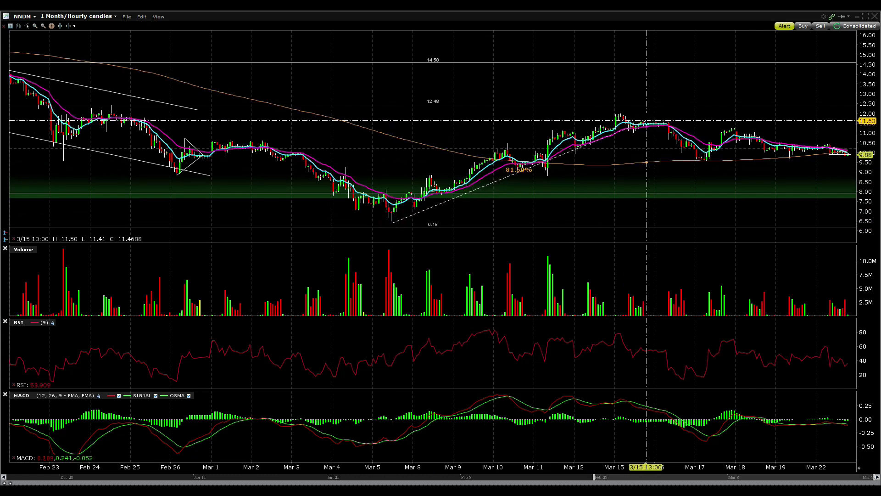
click(647, 120)
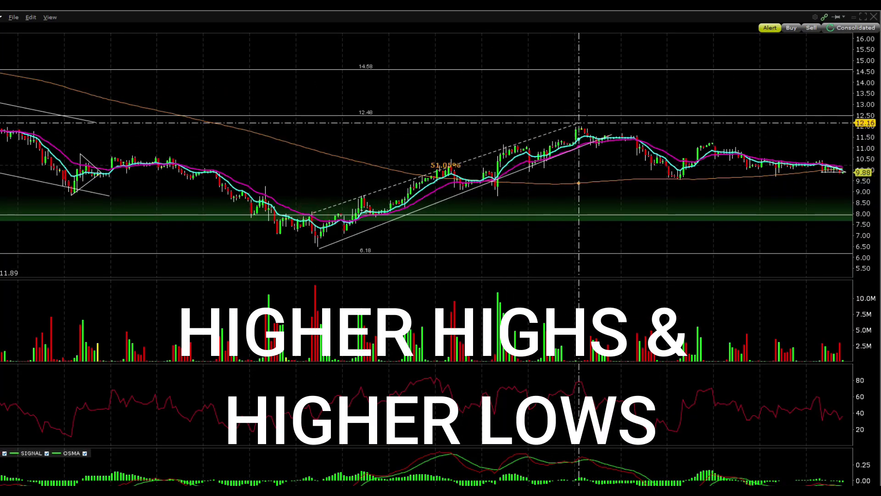
click(592, 114)
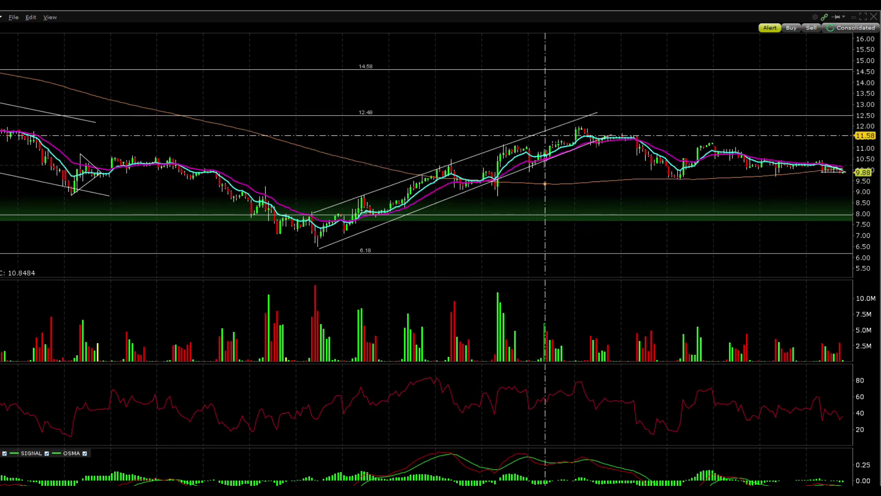
- Draw converging triangle lines: one descending from the 12.00 high, one rising from the Mar 17 low
scroll(346, 95, up, 5)
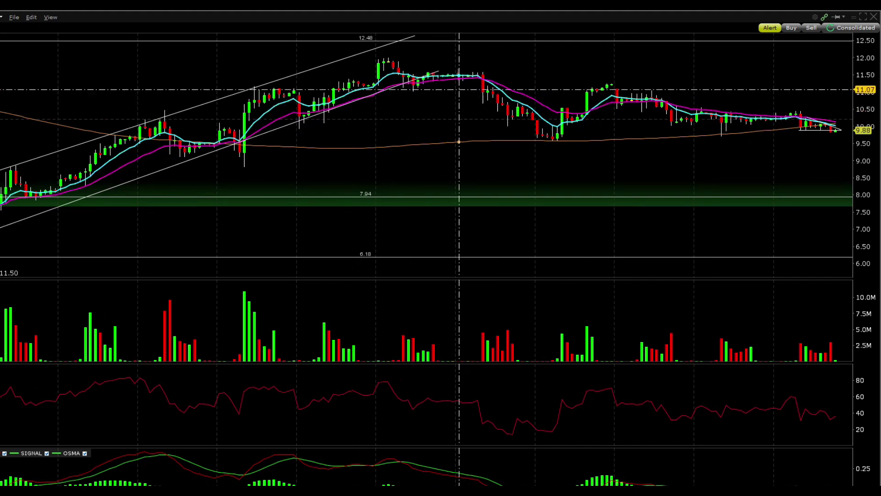
click(387, 59)
click(837, 120)
click(549, 142)
click(839, 130)
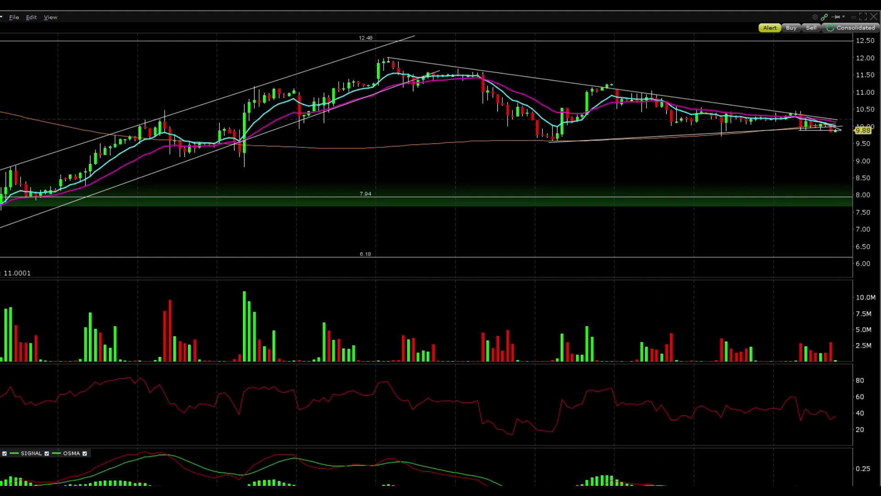
scroll(427, 147, up, 3)
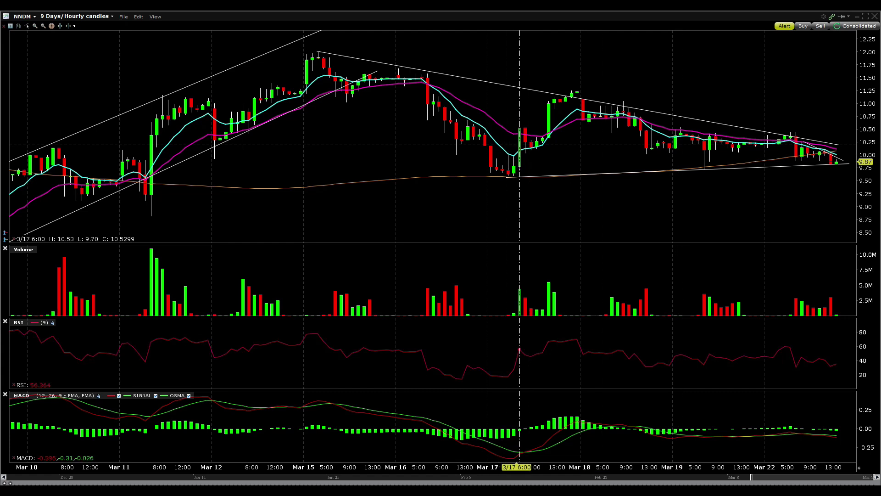
- Draw a rising trend line across the RSI panel from the Mar 17 low to the right edge
drag(459, 381, 844, 364)
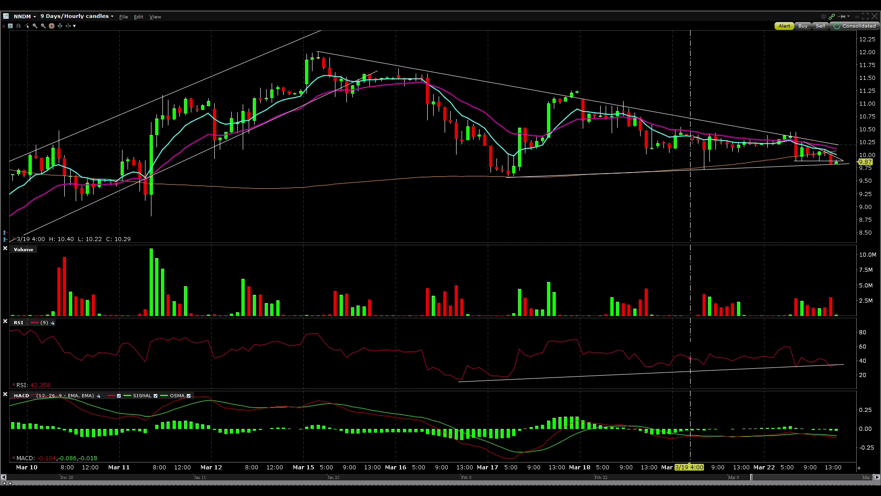
scroll(690, 433, up, 3)
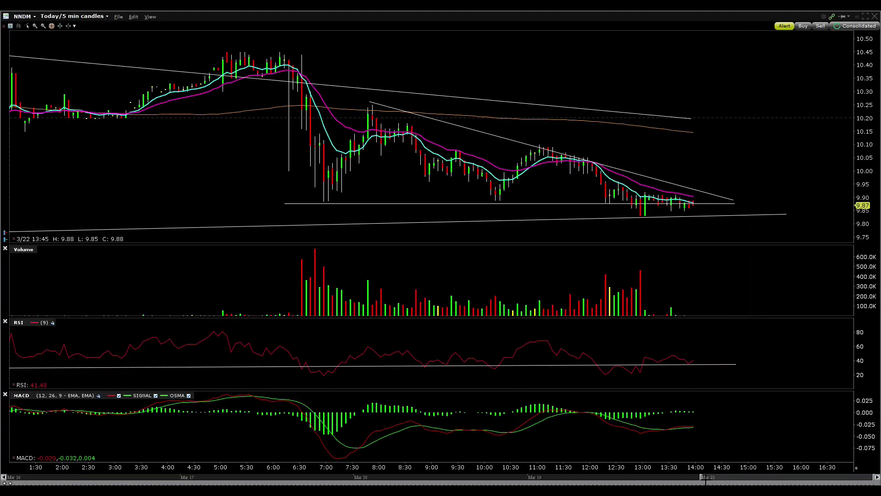
- Zoom NNDM to 5-minute candles for the latest session, with the 9.88 support line in view
drag(701, 476, 745, 477)
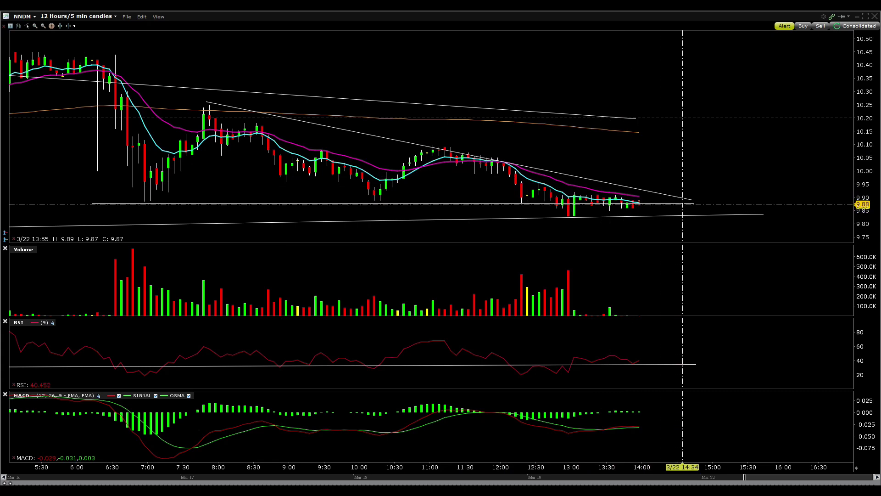
click(687, 203)
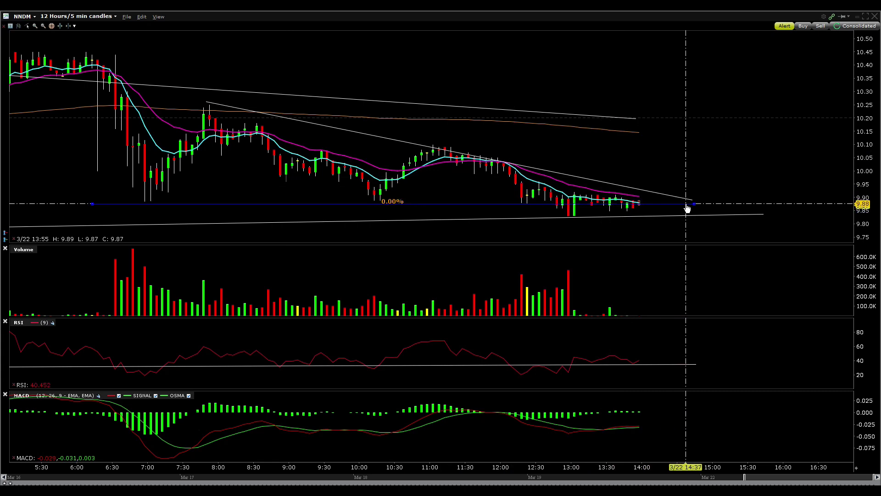
click(687, 209)
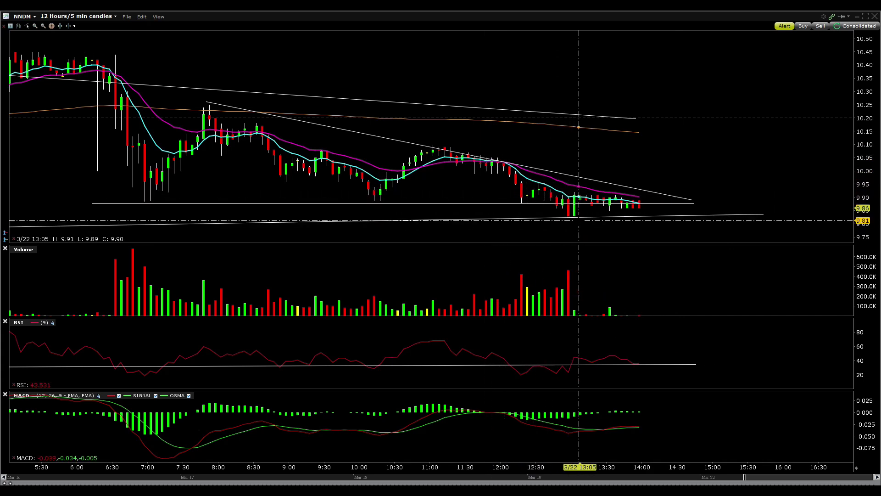
drag(745, 478, 791, 478)
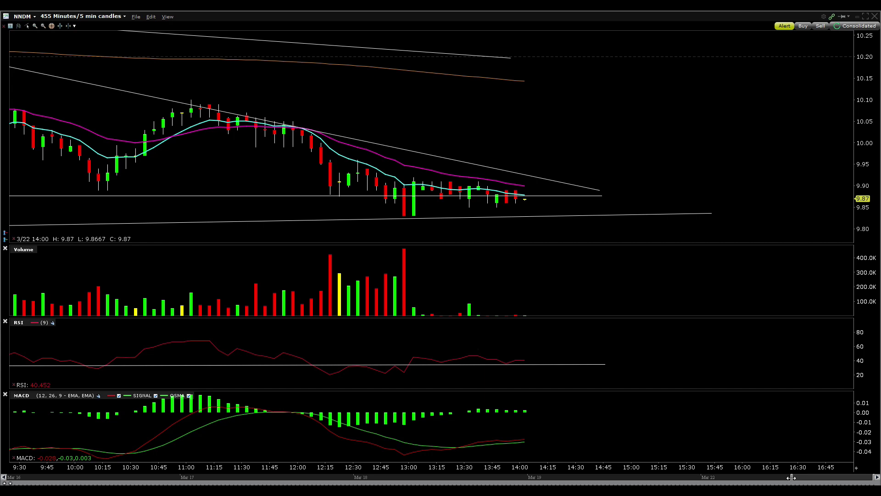
- Switch NNDM to 11 Days/Hourly and zoom to about 107 hours starting Mar 15
drag(792, 477, 856, 478)
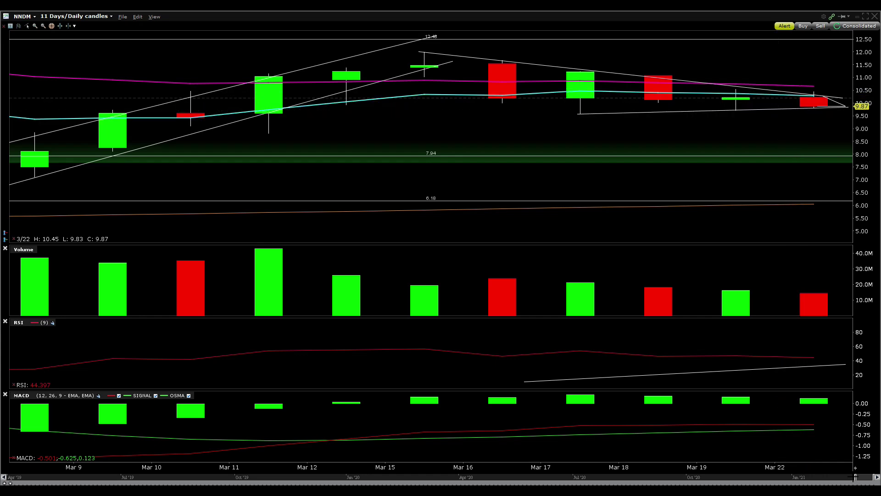
drag(847, 478, 806, 478)
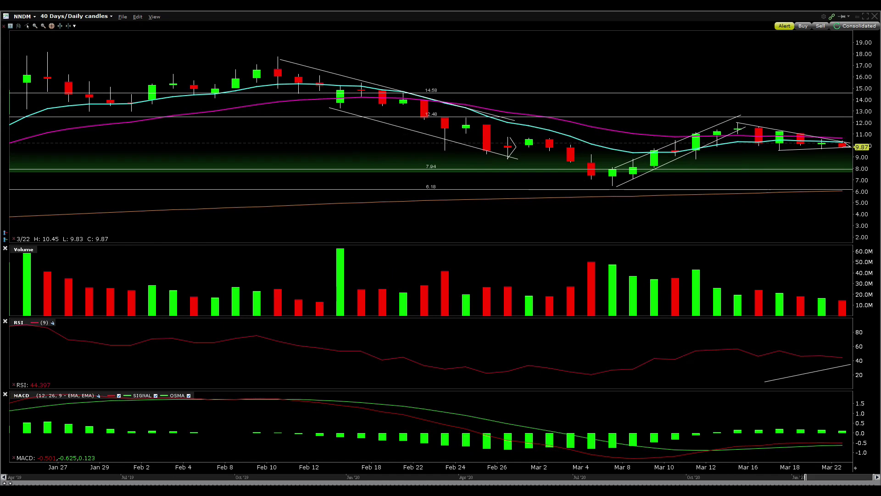
click(98, 19)
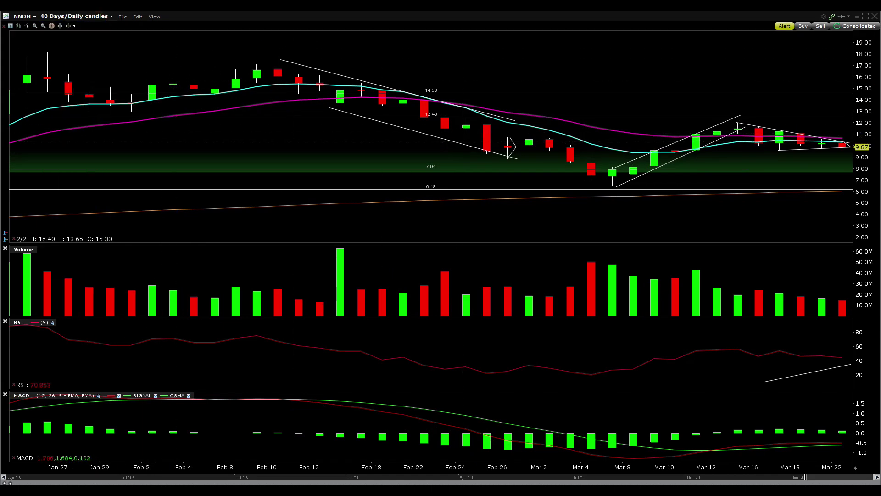
click(102, 17)
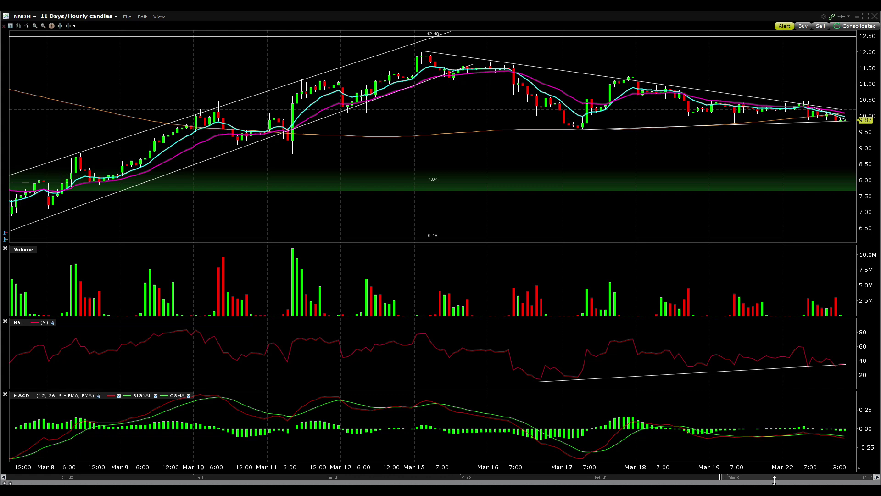
drag(722, 478, 784, 478)
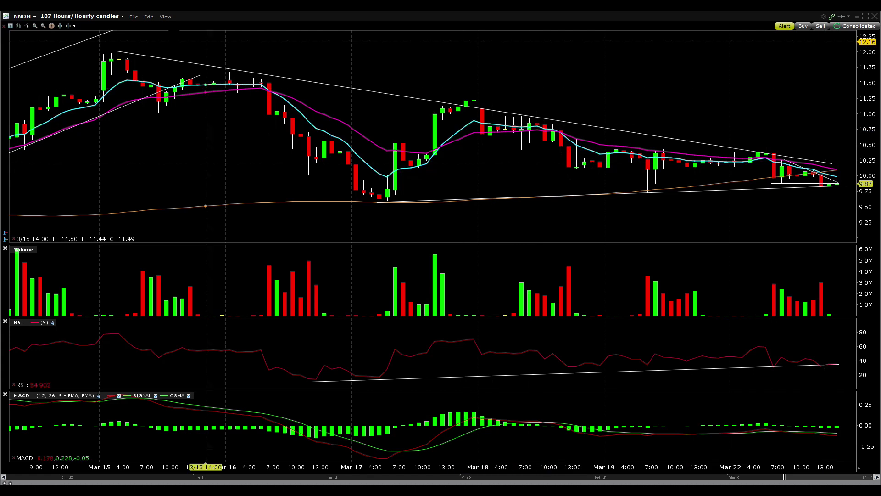
- Add a horizontal price target line at 11.27 above the triangle
click(148, 16)
click(207, 84)
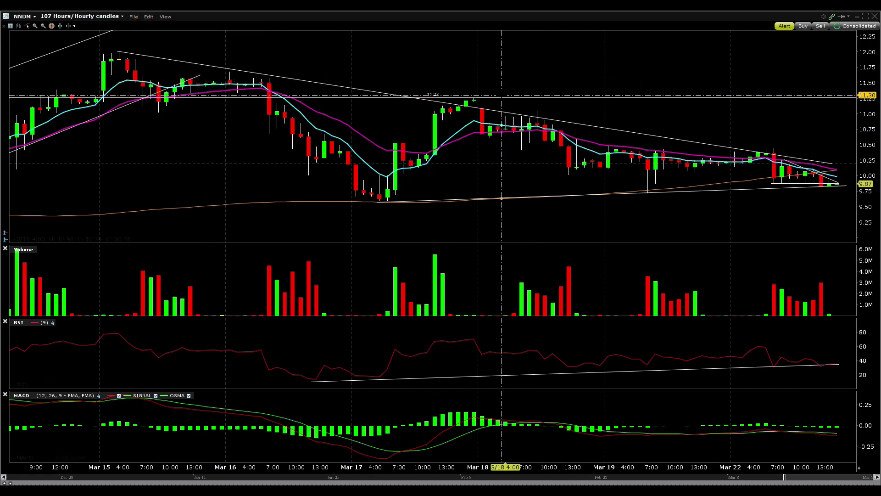
click(475, 98)
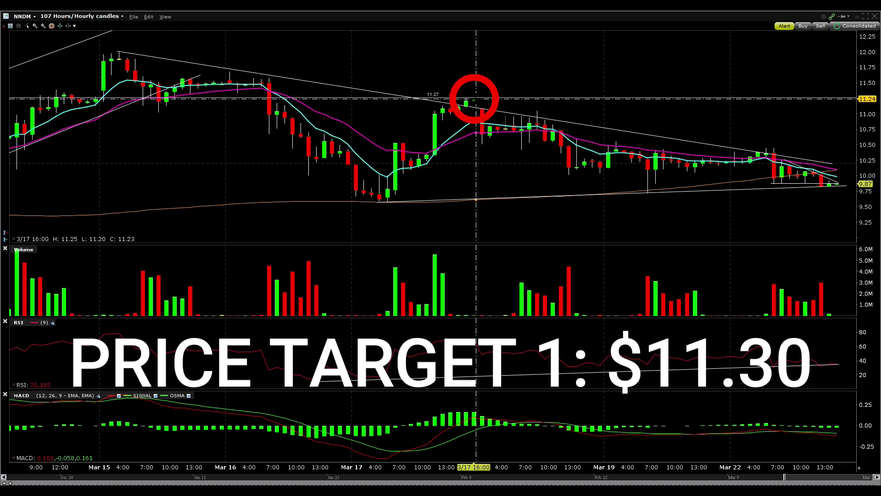
click(148, 17)
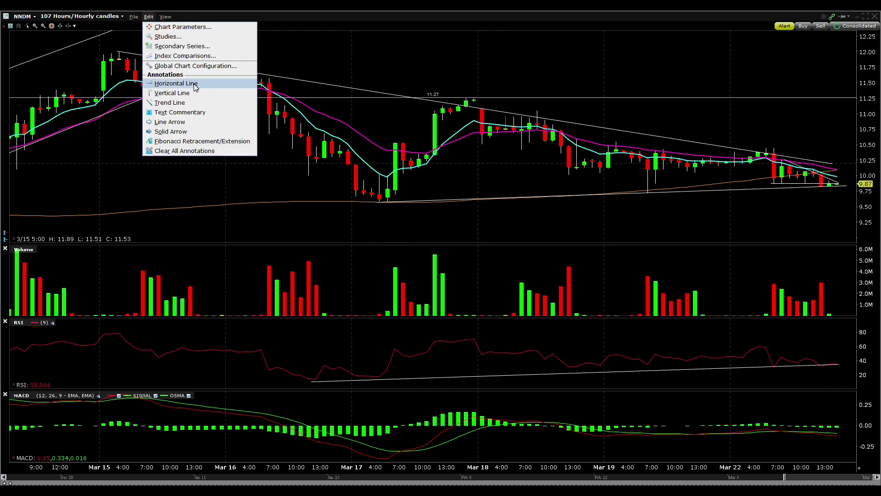
click(195, 84)
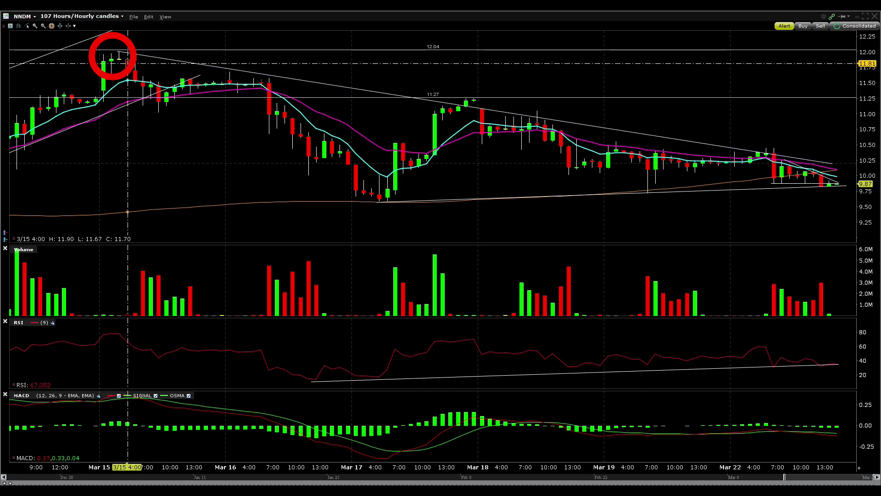
- Sketch a zigzag breakout path from the triangle's apex up to about 11.60
click(756, 153)
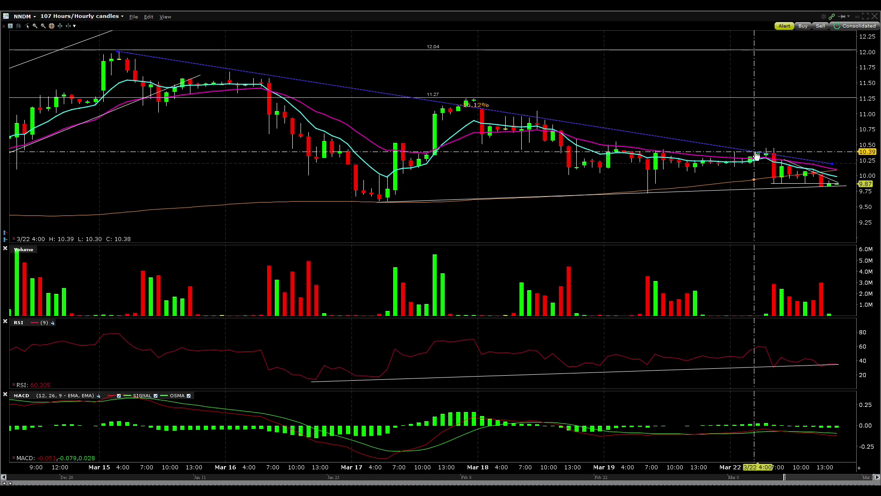
key(Escape)
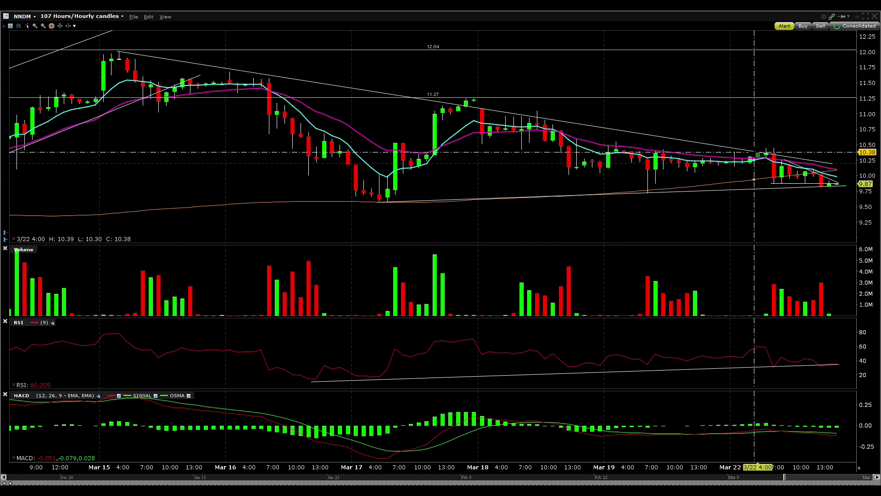
click(740, 144)
click(745, 113)
click(771, 127)
click(660, 124)
click(709, 156)
click(731, 60)
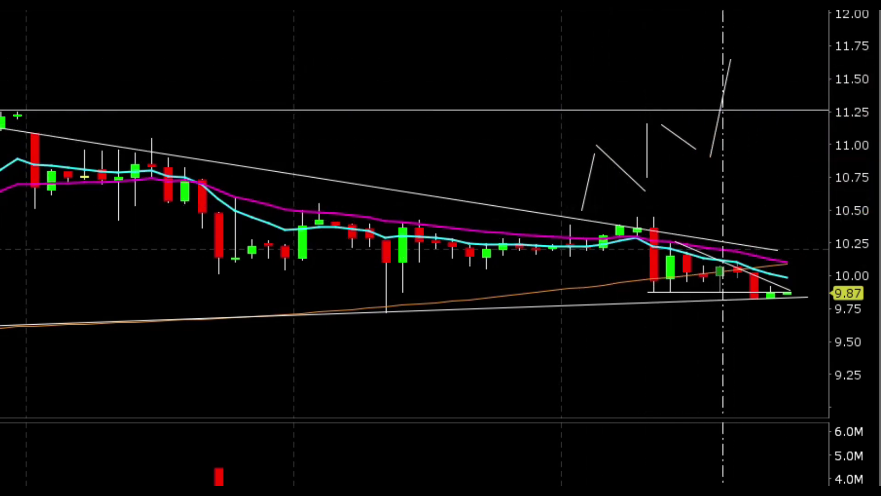
scroll(431, 137, down, 5)
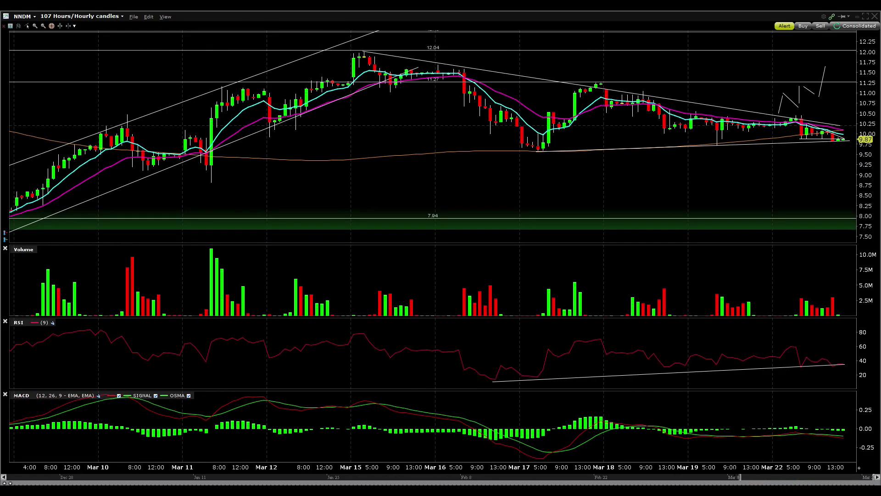
scroll(431, 138, down, 3)
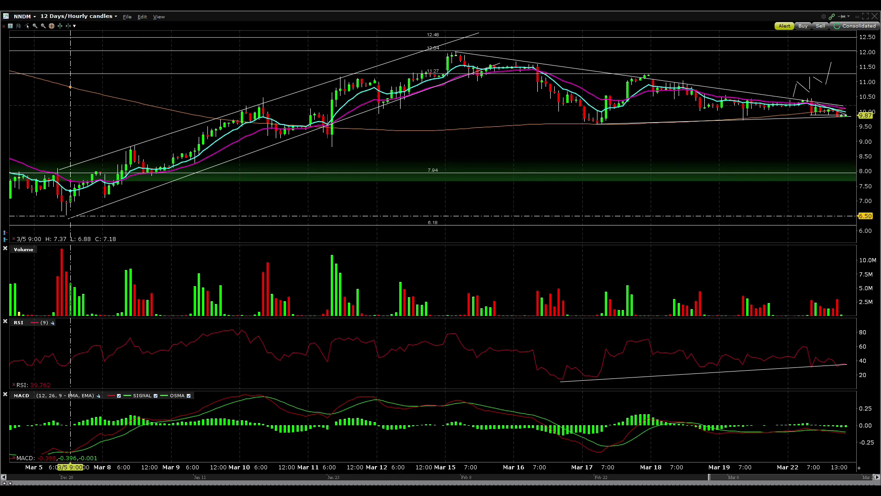
- Place a horizontal target line at 9.17 below the triangle and widen the chart back to Mar 5
drag(482, 466, 776, 467)
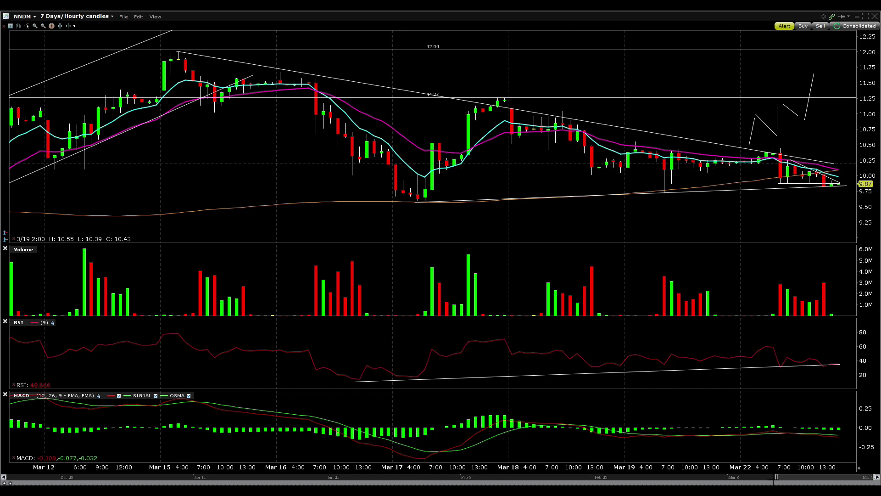
drag(777, 478, 733, 477)
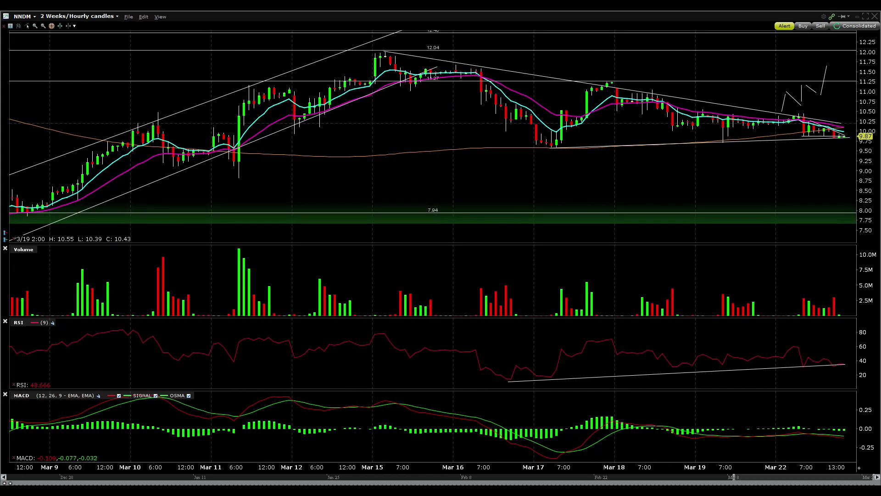
click(143, 17)
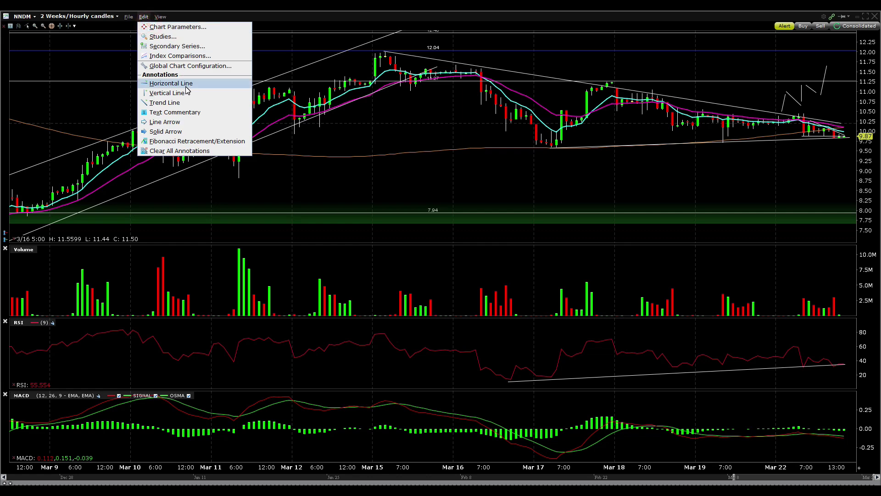
click(171, 84)
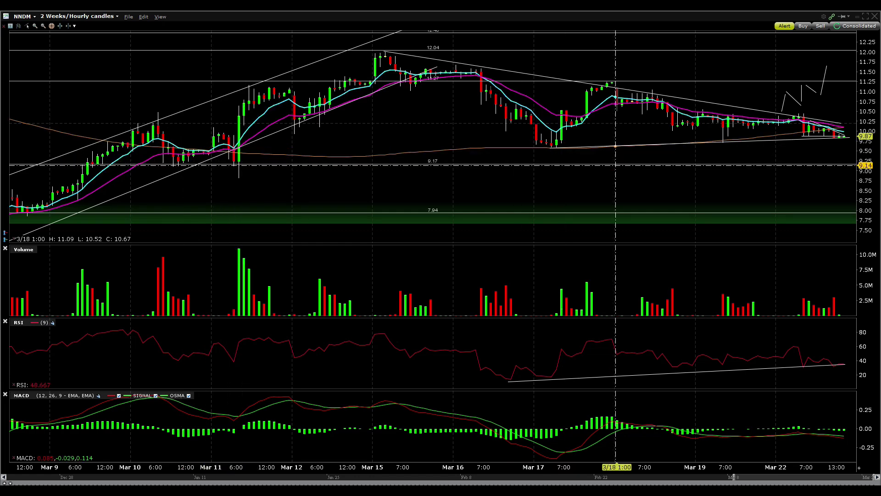
mouse_move(599, 195)
mouse_down()
mouse_move(611, 168)
mouse_move(635, 178)
mouse_move(647, 154)
mouse_up()
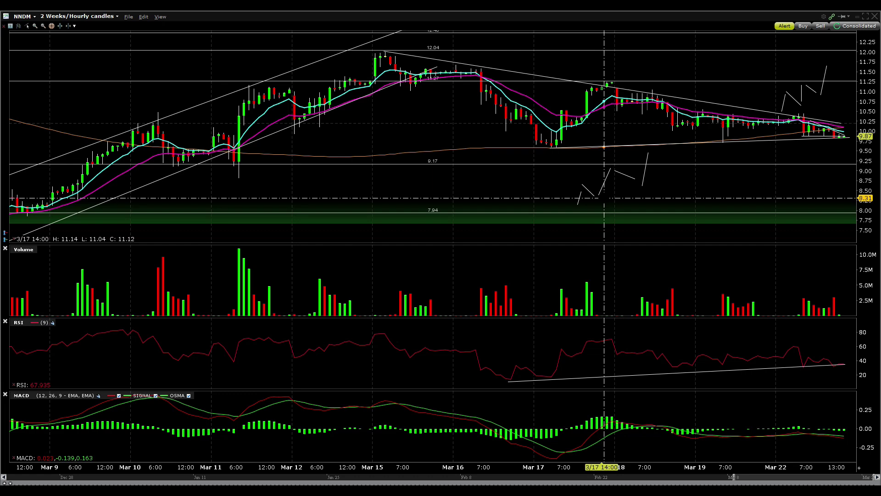
key(Escape)
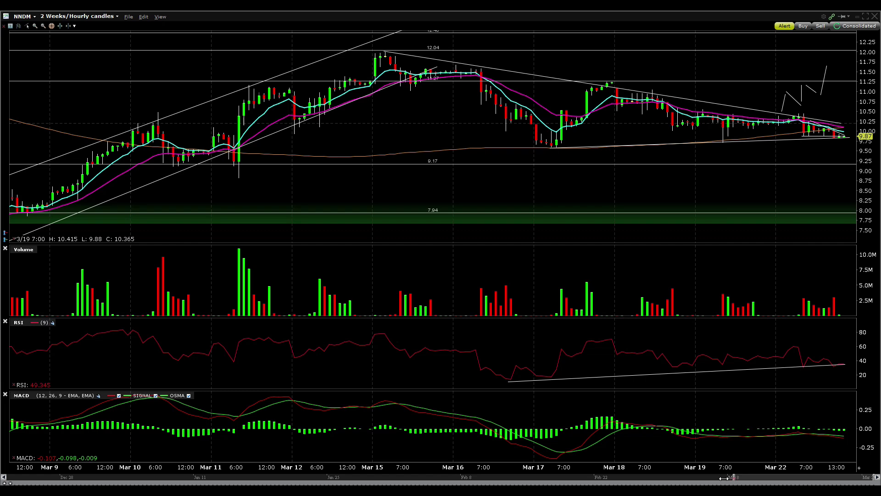
drag(724, 478, 707, 477)
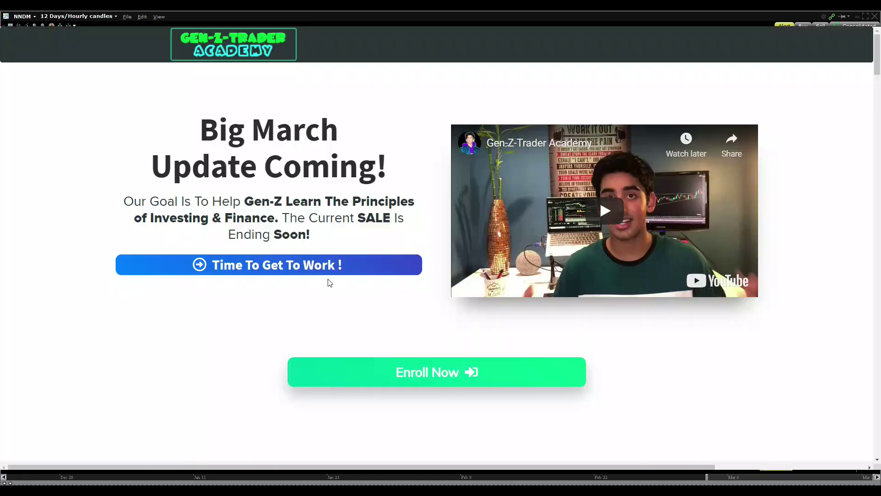
- Expand the Gen-Z-Trader Academy curriculum and return to the Making Trades Using Indicators lessons
scroll(330, 282, down, 10)
scroll(330, 282, down, 18)
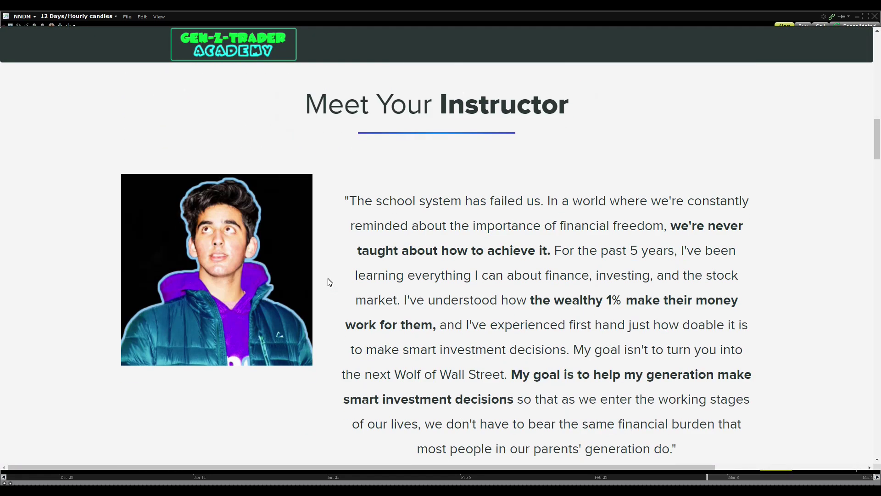
scroll(368, 284, down, 10)
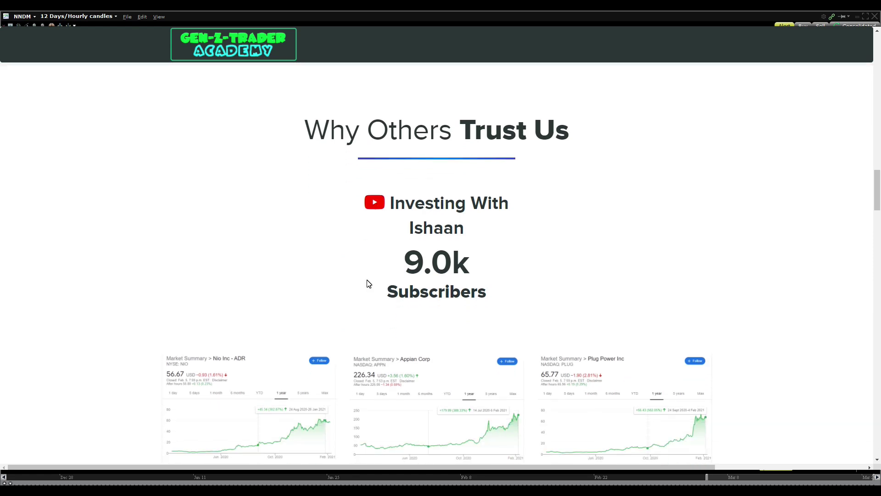
scroll(369, 285, down, 13)
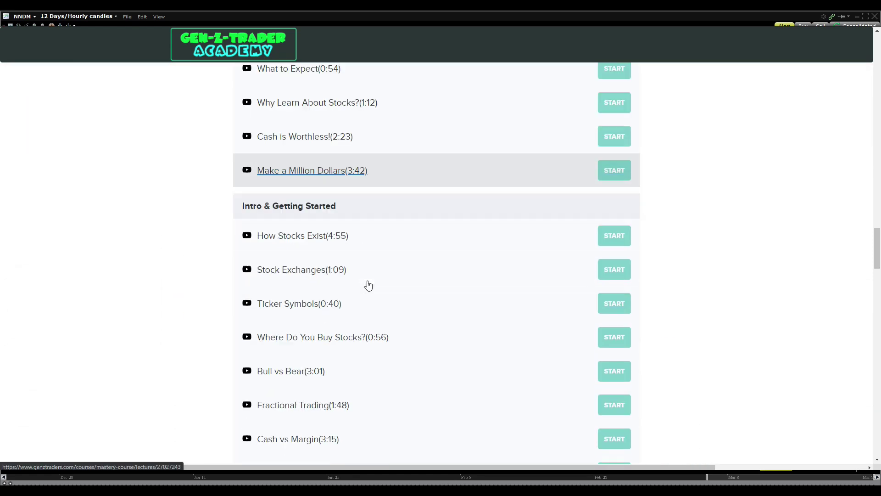
scroll(355, 310, down, 5)
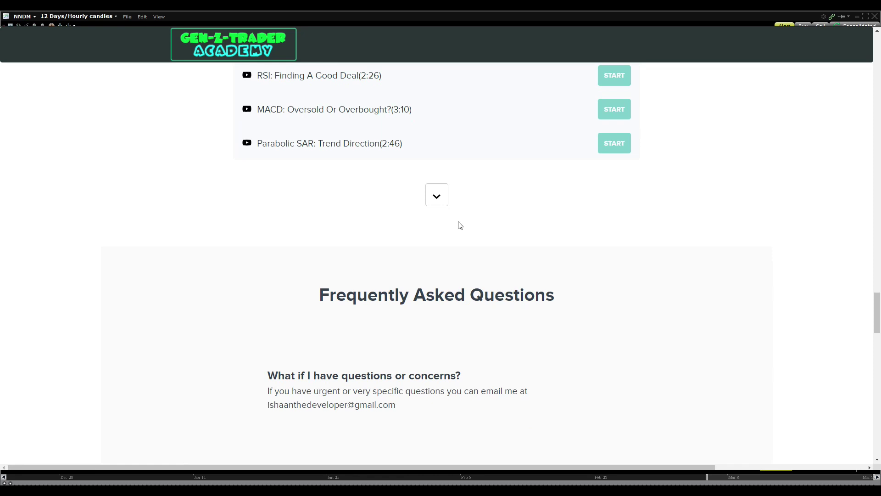
click(437, 195)
scroll(368, 204, down, 12)
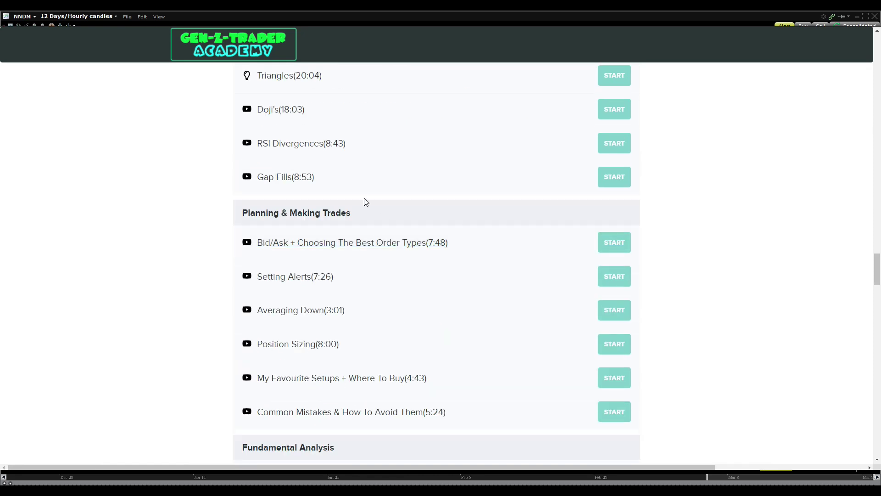
scroll(317, 250, down, 15)
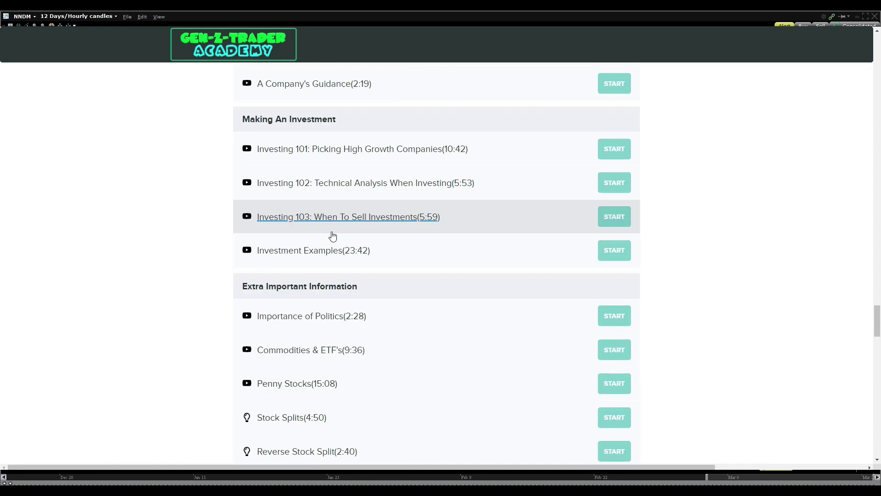
scroll(321, 214, up, 10)
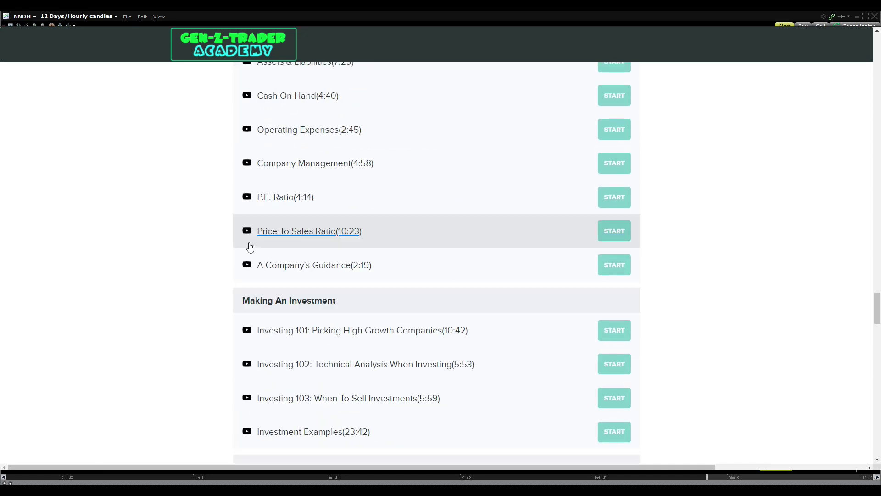
scroll(182, 288, up, 15)
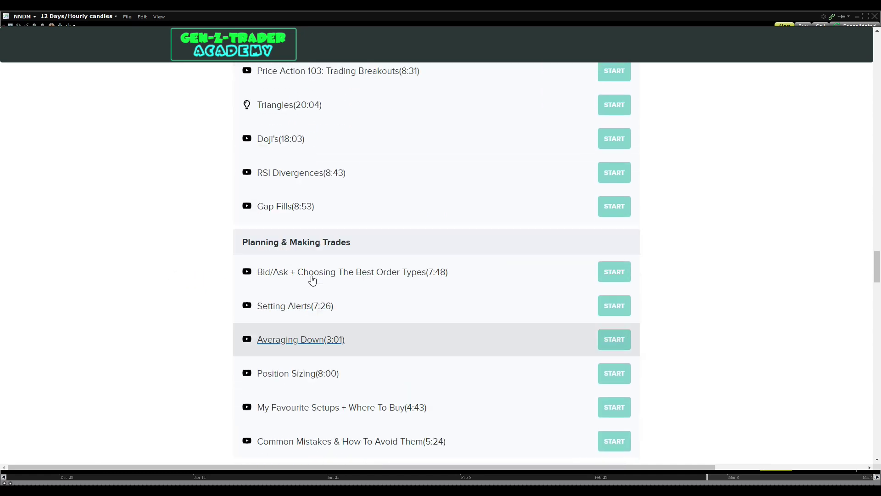
scroll(316, 291, up, 13)
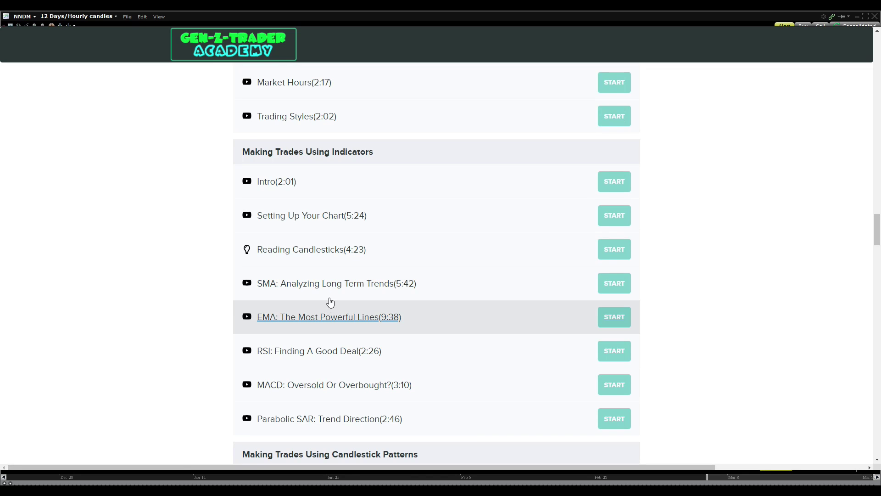